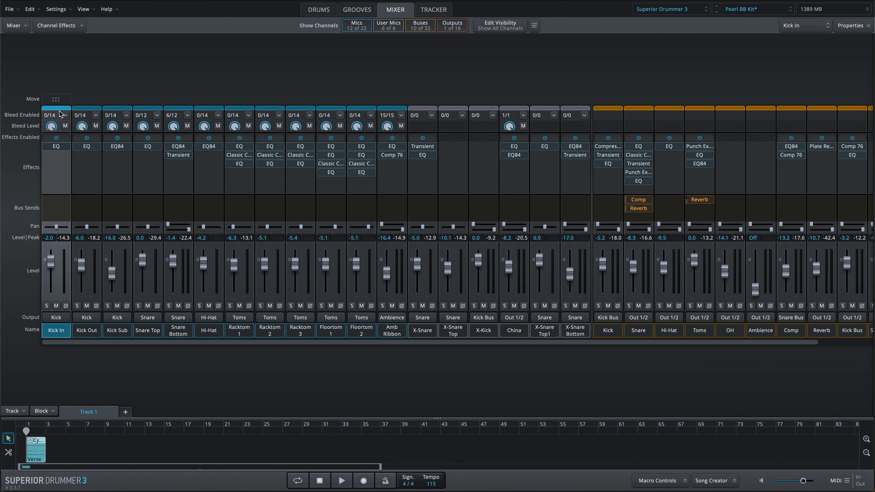
Step: Show the bleed properties of the Kick In channel, and select and solo the Snare Bottom channel
left_click(65, 114)
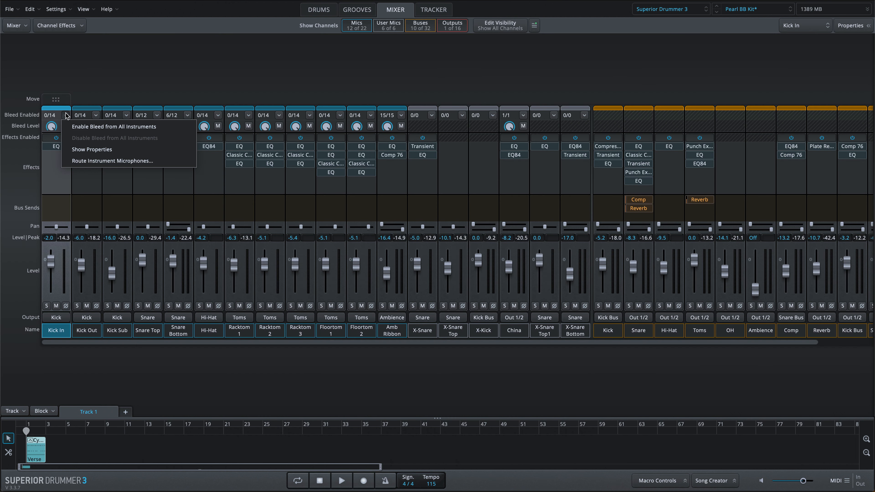
left_click(96, 150)
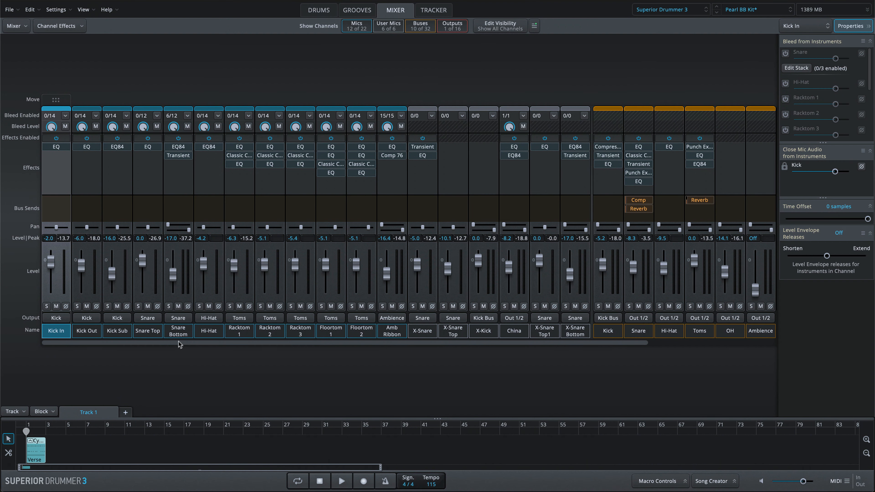
left_click(180, 334)
left_click(169, 306)
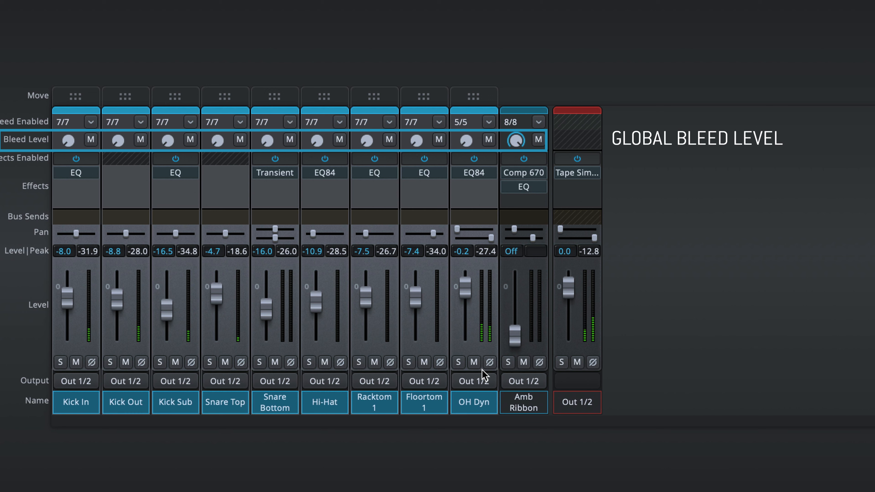
Step: Raise the global bleed level of the selected channels from Kick In to OH Dyn together
left_click_drag(466, 142, 467, 46)
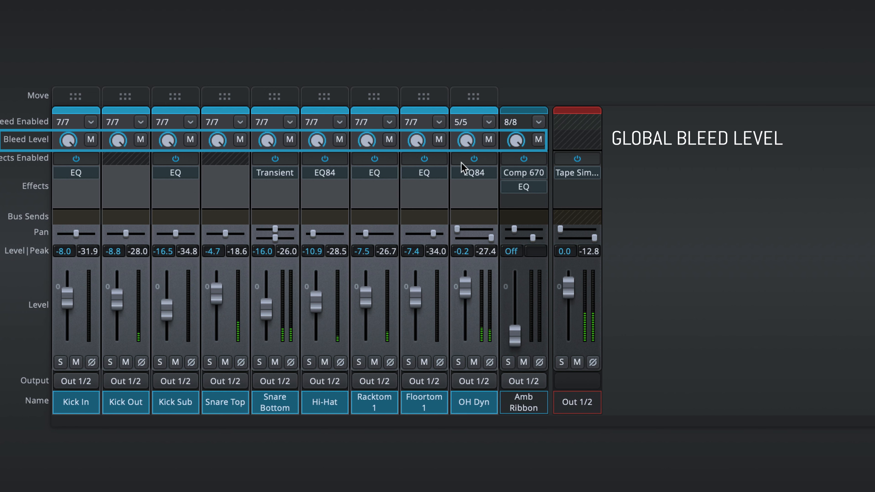
left_click_drag(466, 142, 459, 36)
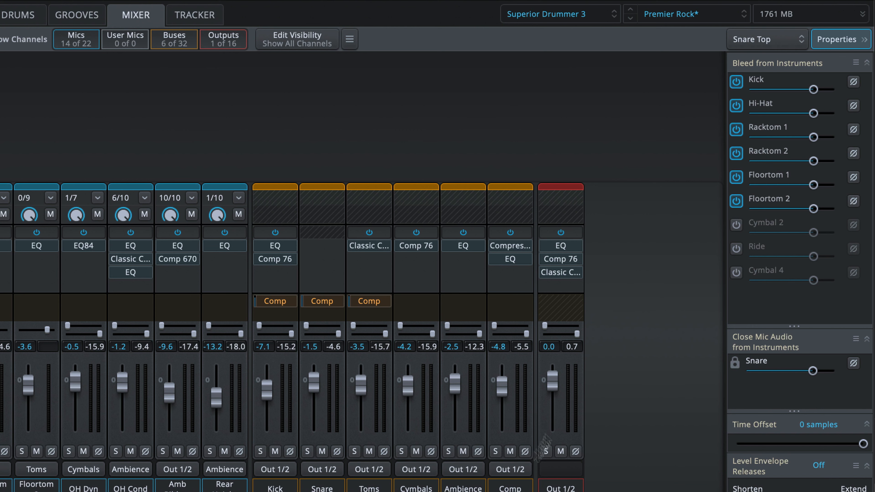
Step: Enable the Cymbal 2, Ride and Cymbal 4 bleed in the Snare Top channel
left_click(737, 225)
left_click(737, 249)
left_click(736, 272)
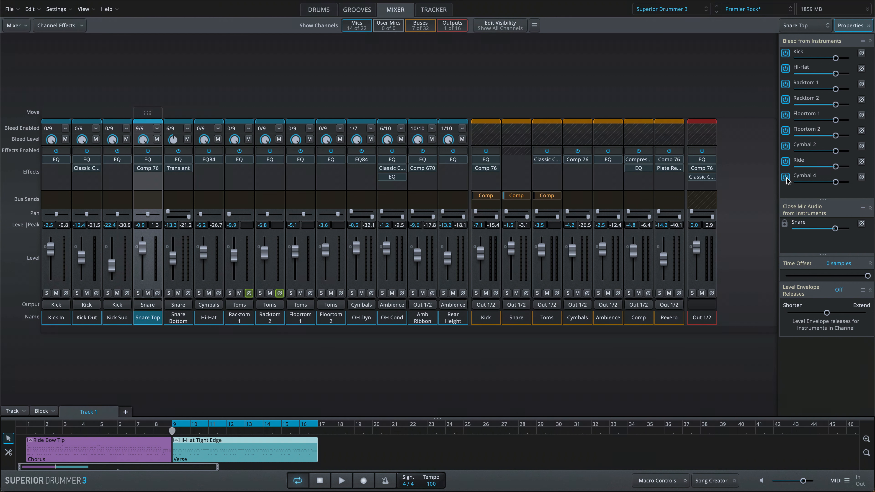
Step: Turn off the Cymbal 4 and Ride bleed in Snare Top and lower its Cymbal 2 bleed
left_click(785, 177)
left_click(785, 161)
left_click_drag(835, 151, 801, 154)
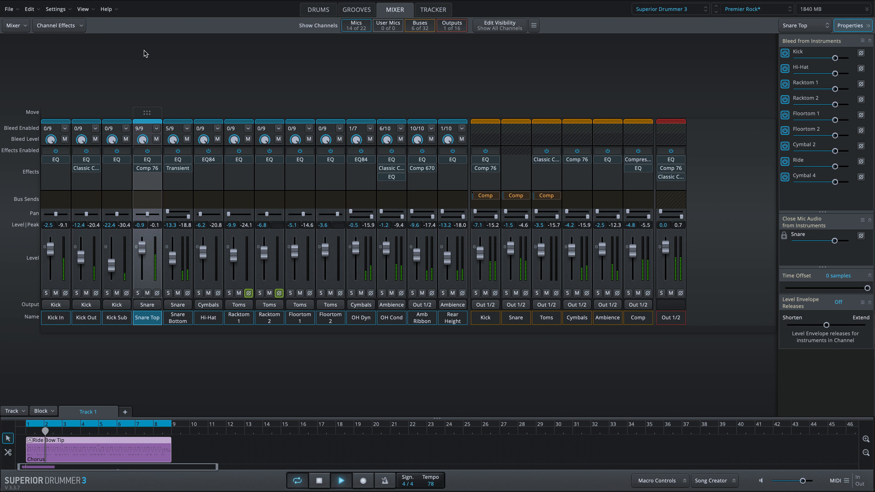
Step: Solo the Snare Top channel and adjust its overall bleed level during playback
left_click(137, 293)
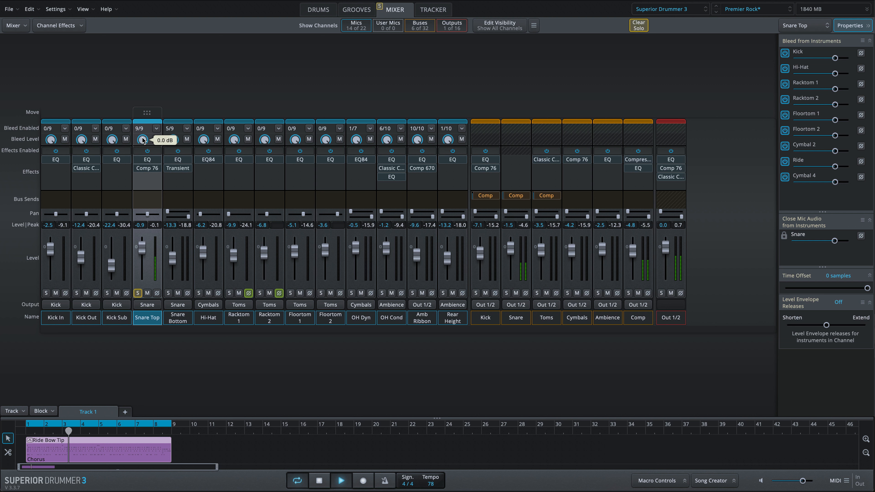
left_click_drag(134, 157, 152, 82)
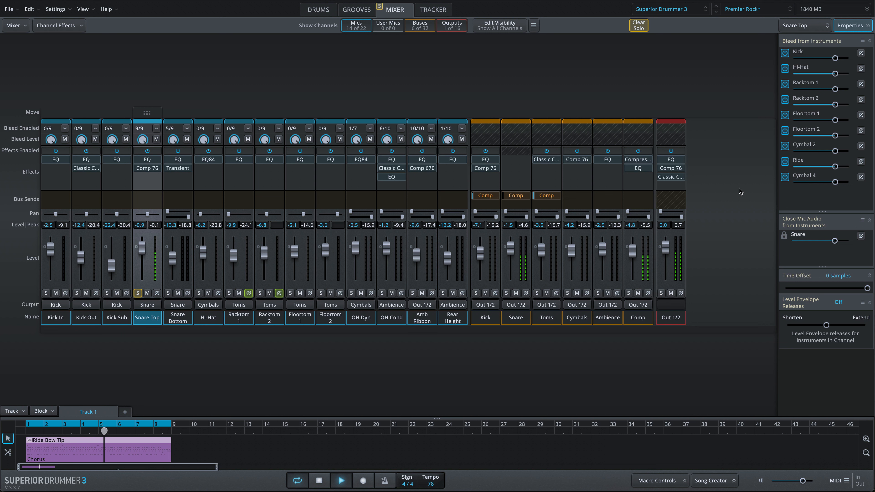
Step: Turn off the Cymbal 2, Ride and Cymbal 4 bleed in the soloed Snare Top channel
left_click(785, 146)
left_click(784, 162)
left_click(785, 177)
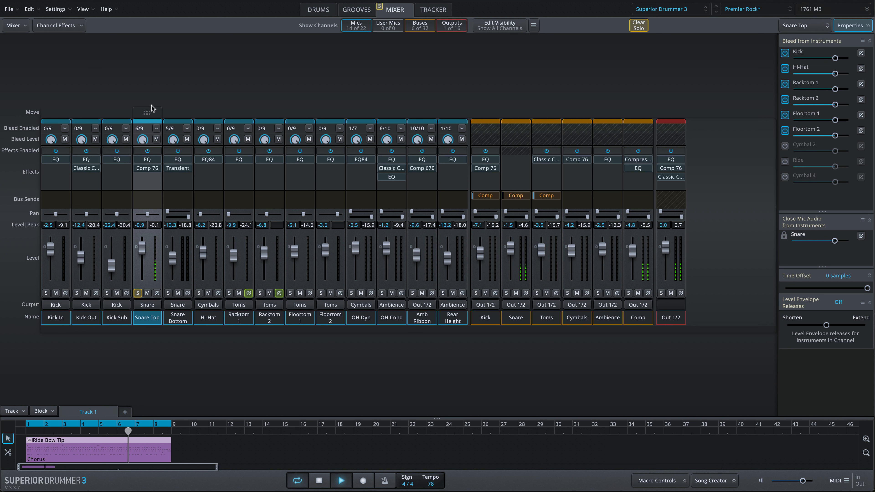
Step: Lower the overall bleed level of Snare Top and end its solo
left_click_drag(142, 140, 142, 162)
left_click(137, 293)
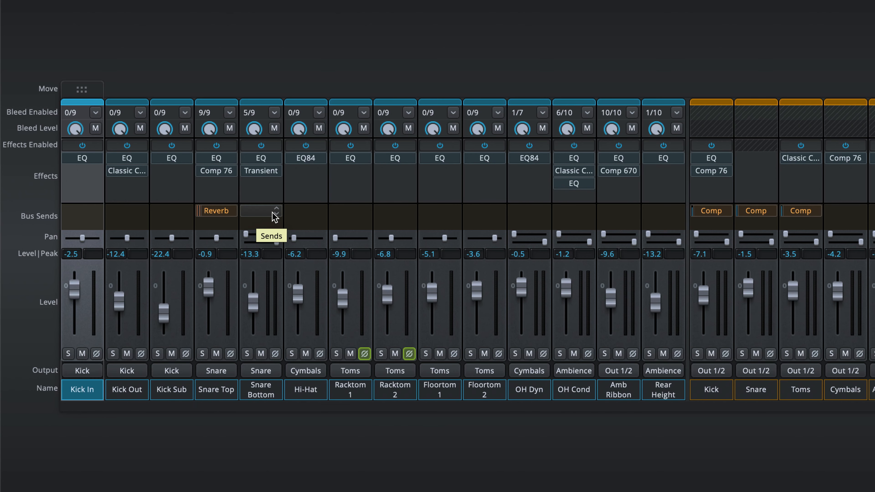
Step: Add a Reverb bus send to Snare Bottom and copy it to Hi-Hat, Racktom 1 and Racktom 2
left_click(274, 215)
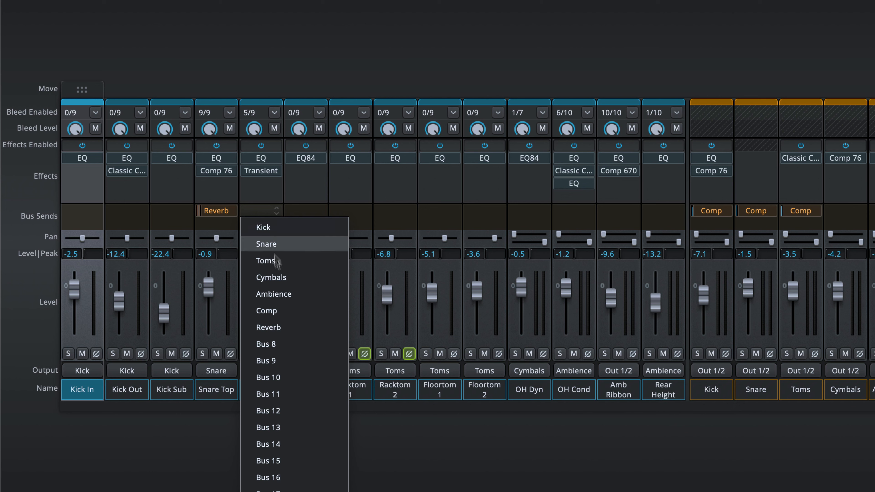
left_click(290, 326)
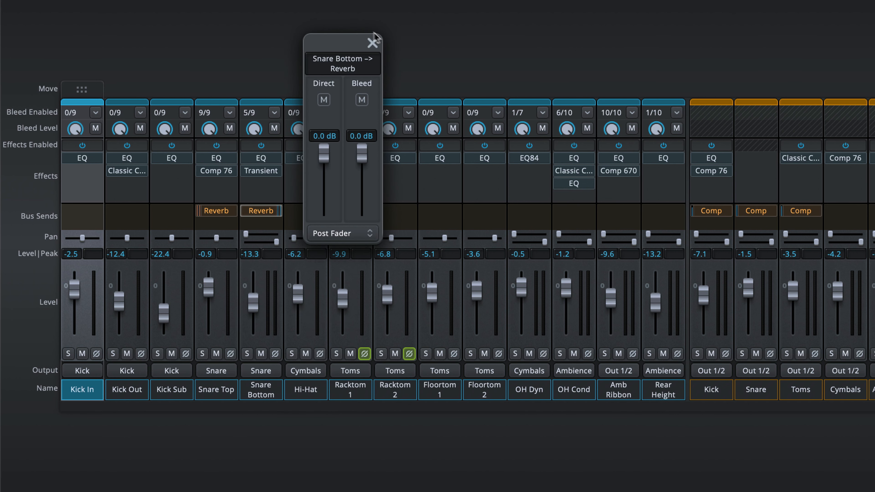
left_click(372, 43)
mouse_move(268, 203)
left_mouse_down()
mouse_move(289, 221)
mouse_move(307, 213)
mouse_move(394, 218)
left_mouse_up()
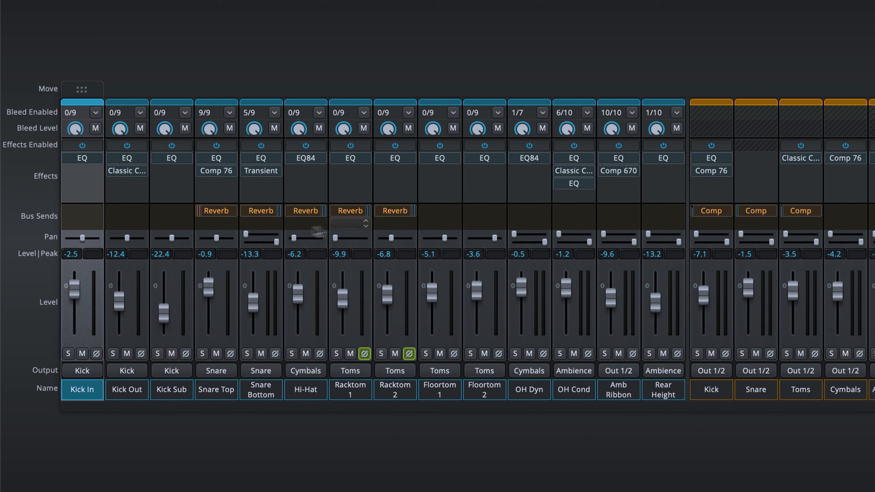
Step: Set the Snare Top Reverb send's linked direct and bleed levels to about -9.8 dB, placed at Pre Effects (First in Channel)
left_click(214, 213)
left_click_drag(317, 160, 316, 171)
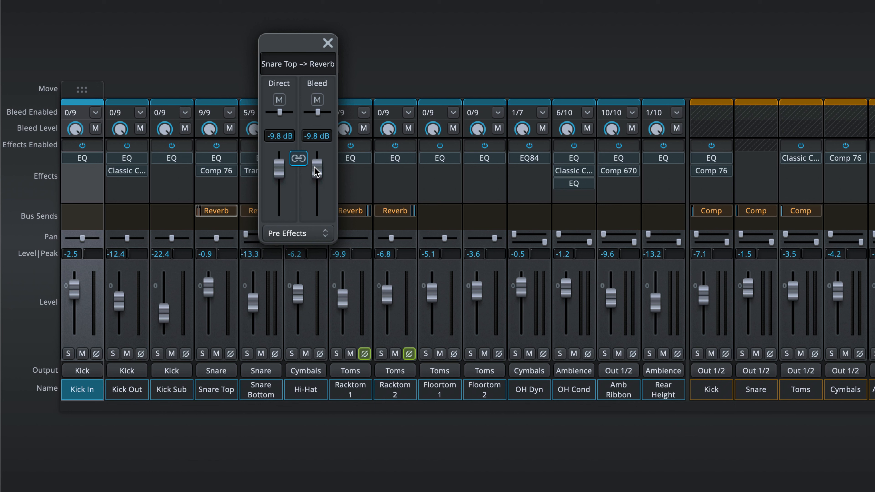
left_click(314, 236)
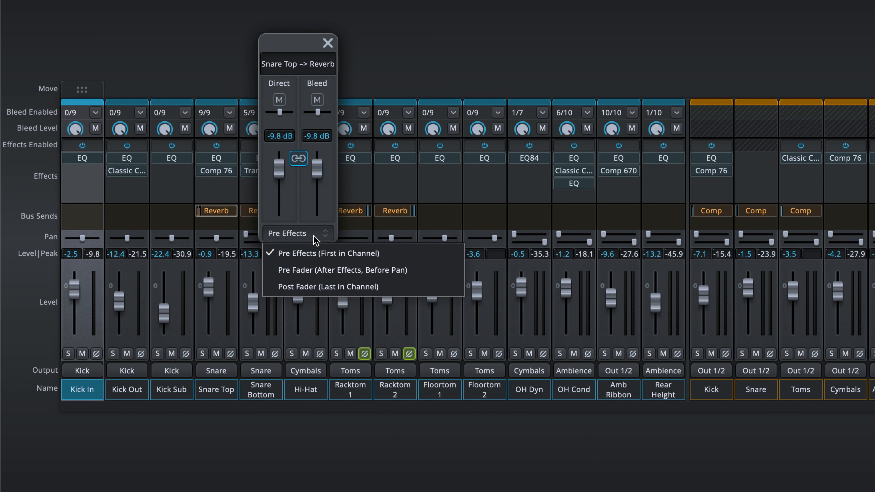
left_click(385, 257)
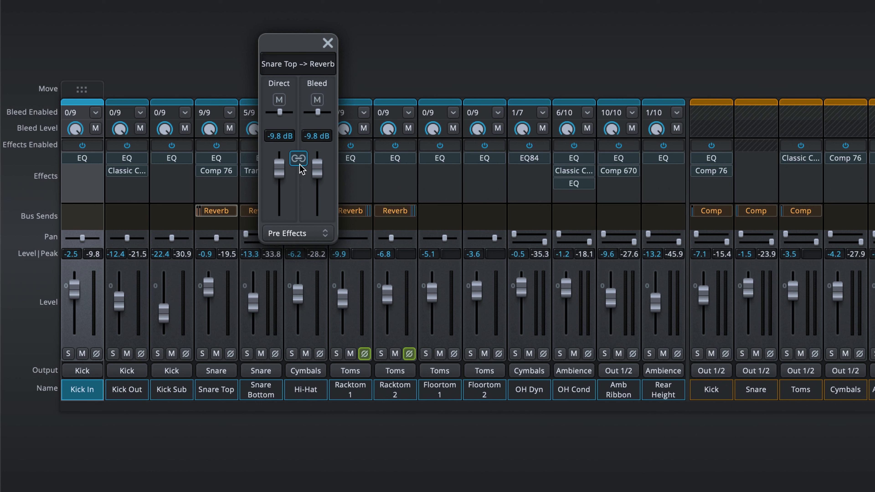
Step: Reset the Snare Top Reverb send's linked levels to their default and mute its bleed
left_click_drag(318, 175, 280, 169)
double_click(279, 166)
left_click(317, 100)
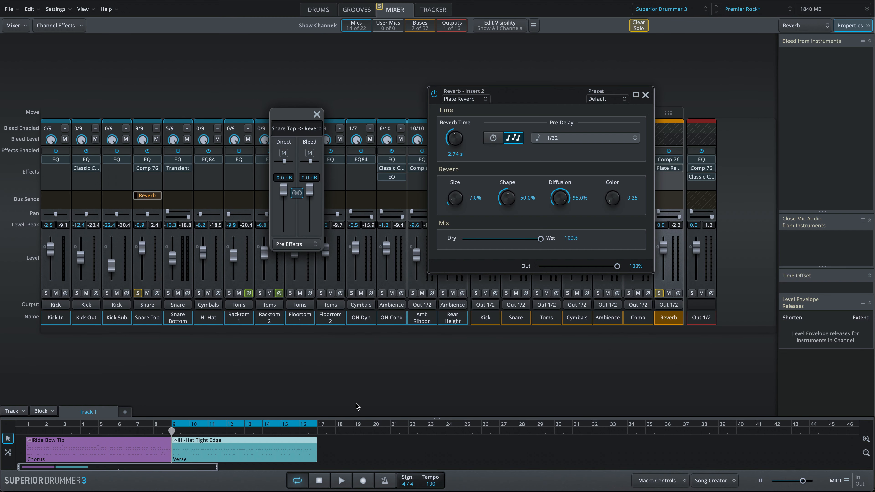
Step: Start playback and lower only the bleed level of the Snare Top Reverb send to Off
key("space")
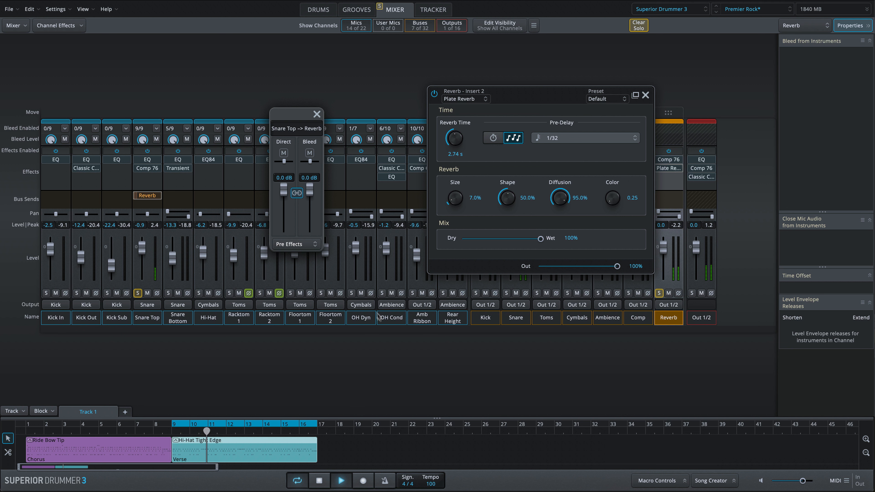
left_click_drag(310, 191, 309, 239)
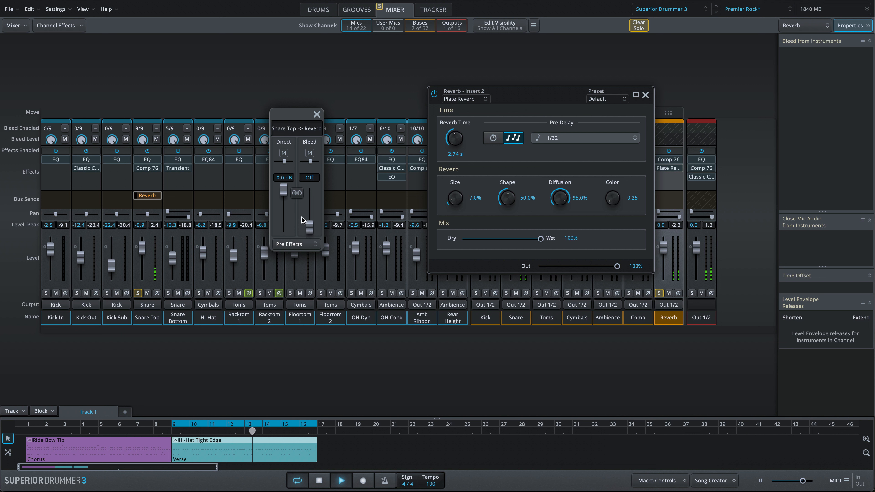
Step: Bypass and re-enable the Plate Reverb to compare the Snare Top send with its bleed kept at Off
left_click(435, 95)
mouse_move(309, 228)
left_mouse_down()
mouse_move(311, 191)
mouse_move(311, 230)
left_mouse_up()
left_click(434, 94)
Step: End the solo on the Reverb bus and lower its level
left_click(658, 293)
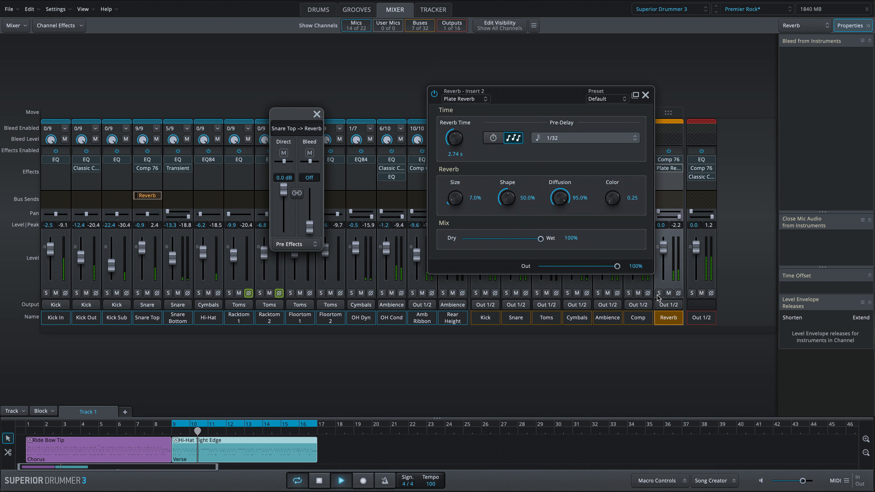
left_click_drag(663, 246, 665, 262)
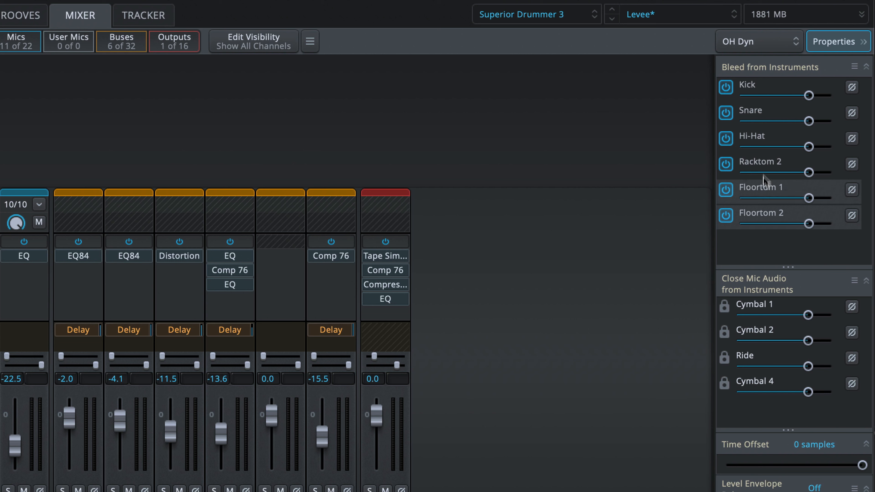
Step: Solo the OH Dyn channel during playback and try a lower Kick bleed before resetting it to its default
left_click_drag(808, 95, 803, 144)
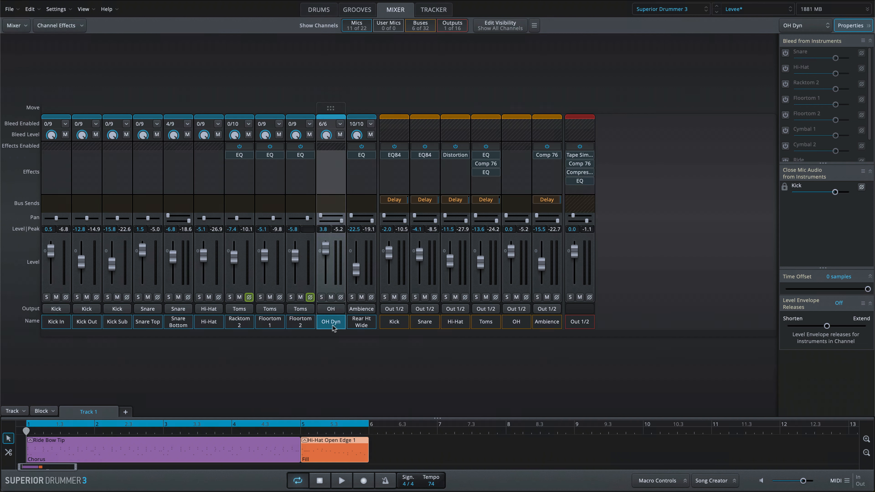
left_click(321, 297)
key("space")
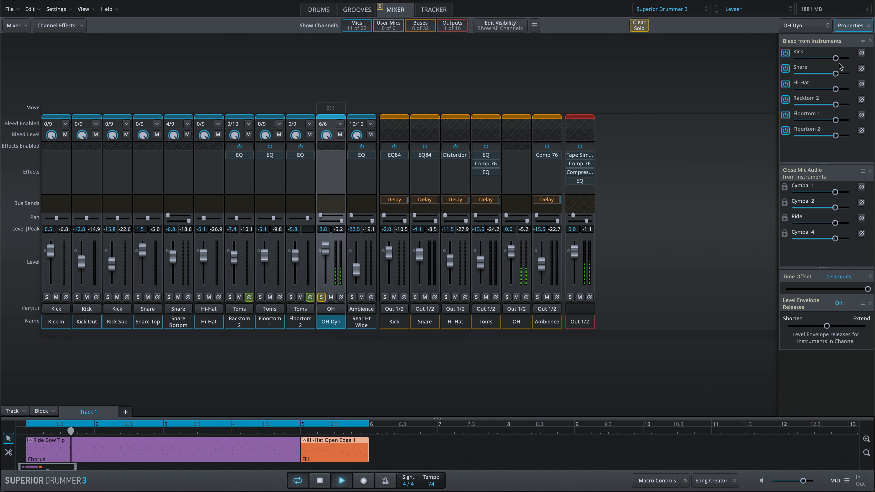
left_click_drag(835, 58, 808, 61)
double_click(807, 58)
Step: Sweep the OH Dyn bleed level down and back up to about -1.3 dB, and end the solo
left_click_drag(326, 136, 311, 174)
left_click_drag(320, 159, 334, 143)
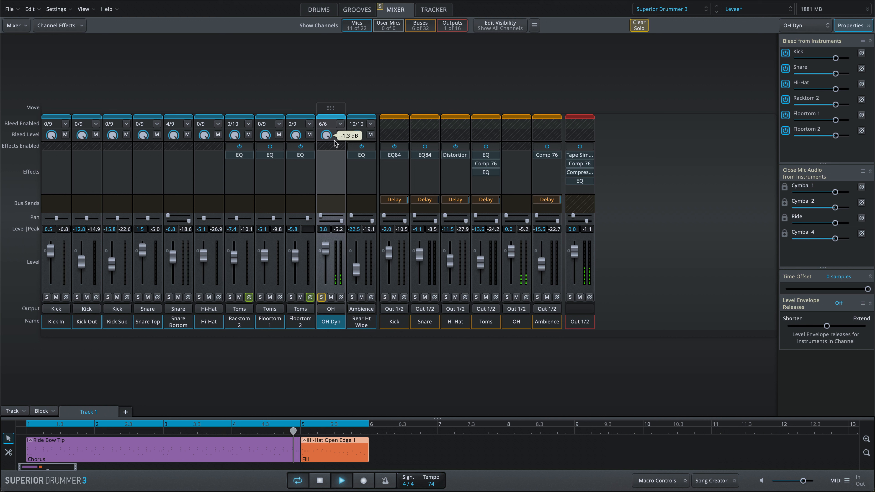
left_click(321, 298)
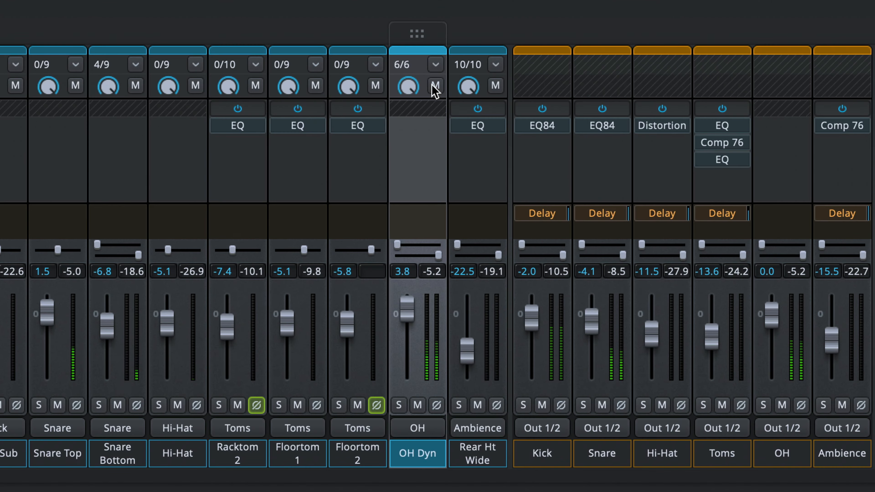
Step: Mute and unmute the OH Dyn bleed twice to compare the full mix with and without it
left_click(340, 135)
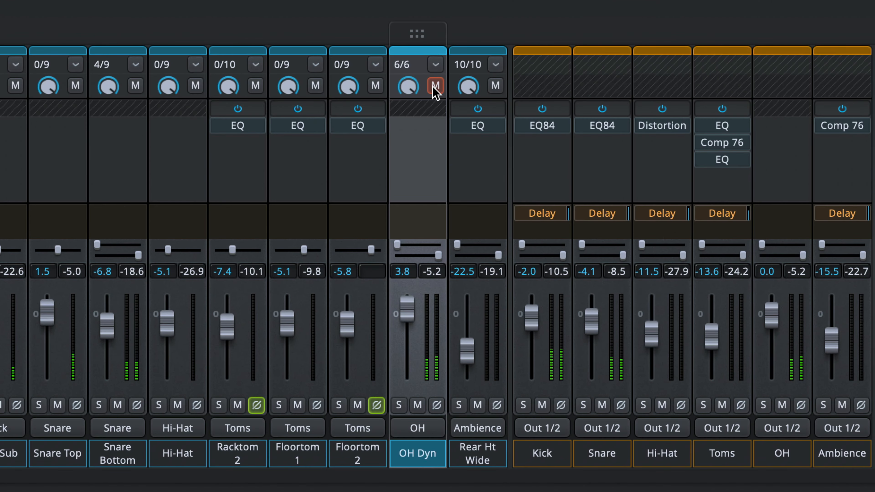
left_click(436, 86)
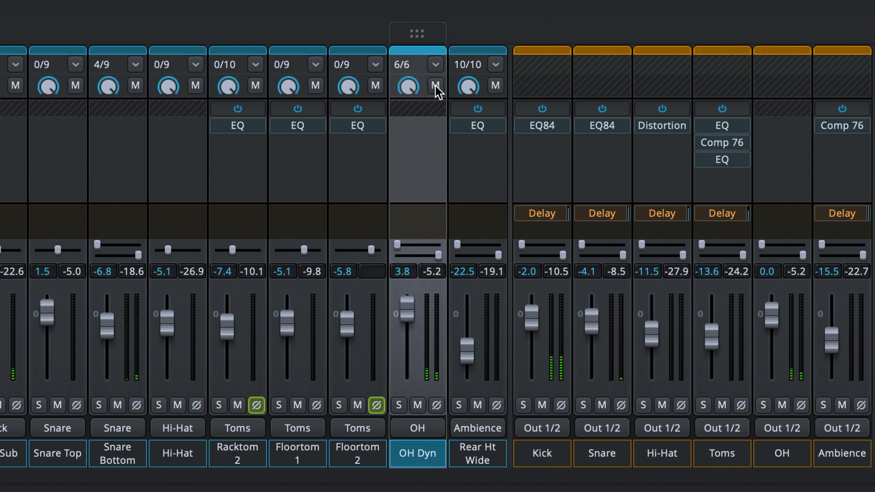
left_click(436, 86)
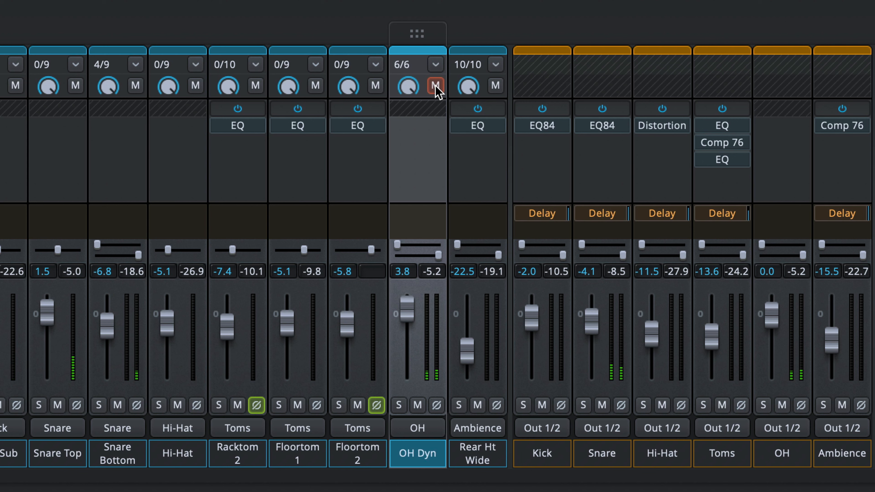
left_click(435, 86)
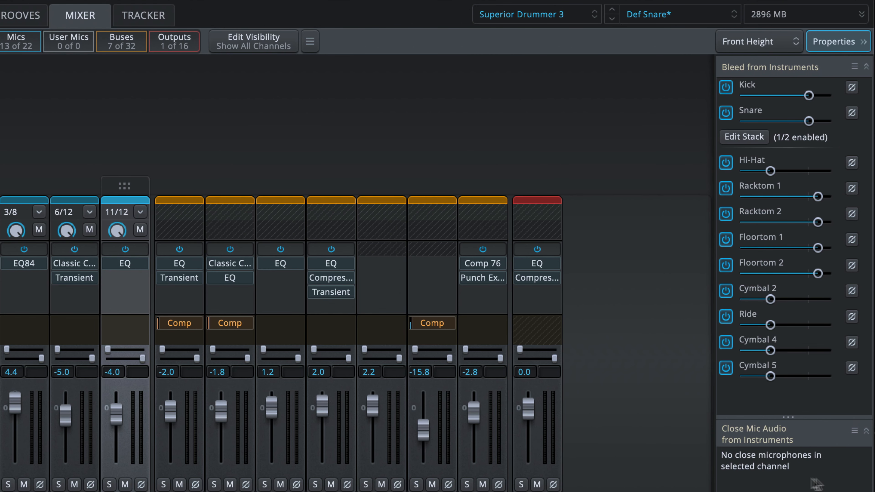
Step: Adjust the Ride, Hi-Hat and Snare bleed levels in the Front Height channel
mouse_move(770, 327)
left_mouse_down()
mouse_move(801, 327)
mouse_move(778, 328)
left_mouse_up()
left_click_drag(769, 170, 759, 172)
left_click_drag(805, 122, 820, 120)
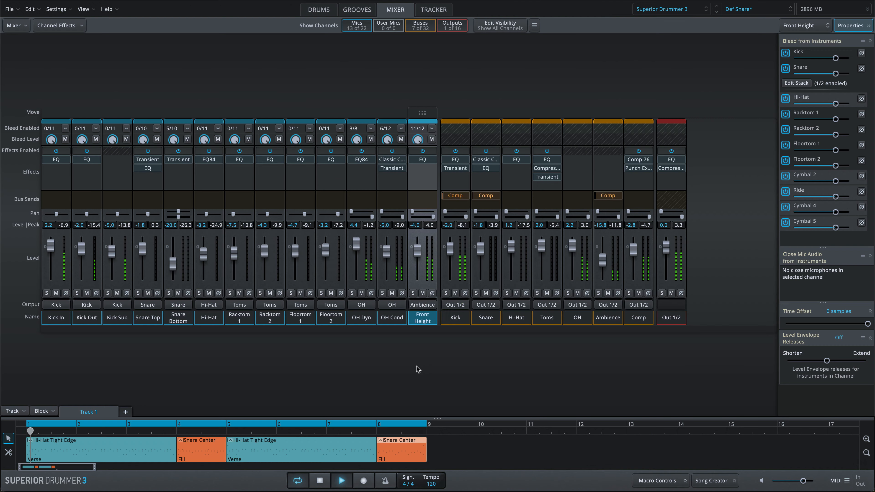
Step: Solo Front Height and lower its Hi-Hat, Ride, Cymbal 2, Cymbal 4 and Cymbal 5 bleed together
left_click(413, 293)
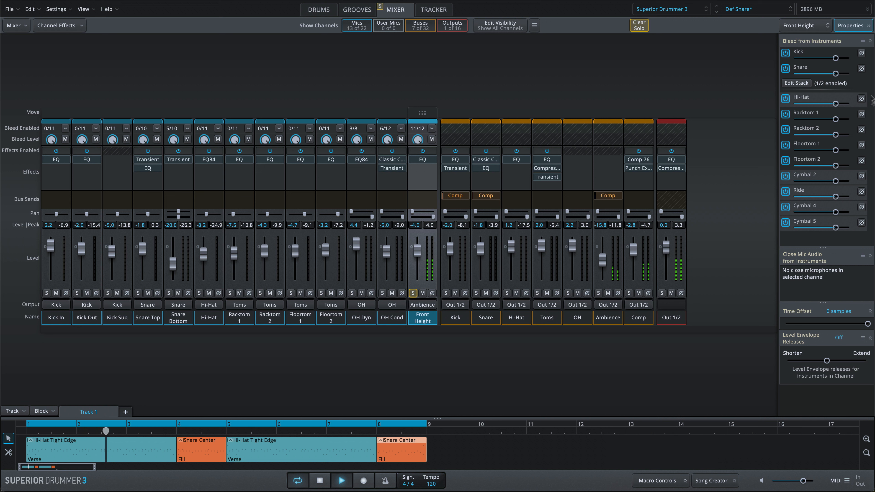
left_click_drag(840, 100, 813, 104)
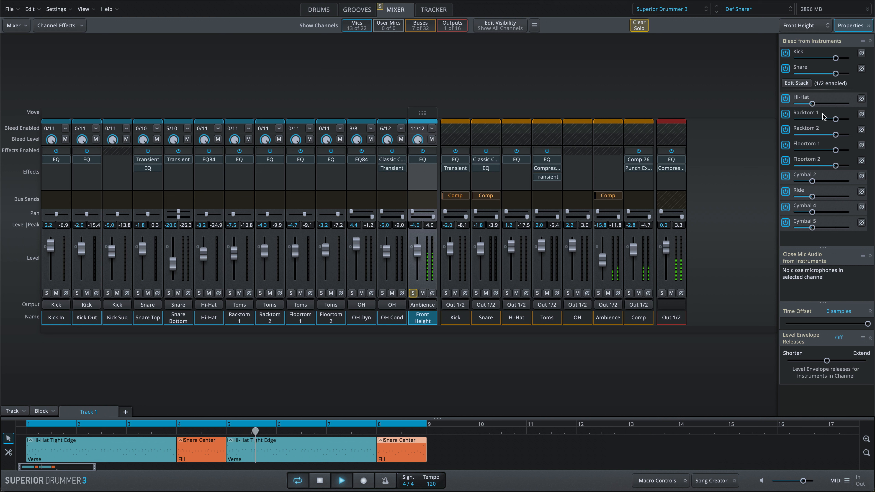
Step: Raise the Front Height bleed of both racktoms and both floortoms to 4.8 dB and end the solo
left_click_drag(835, 166, 841, 166)
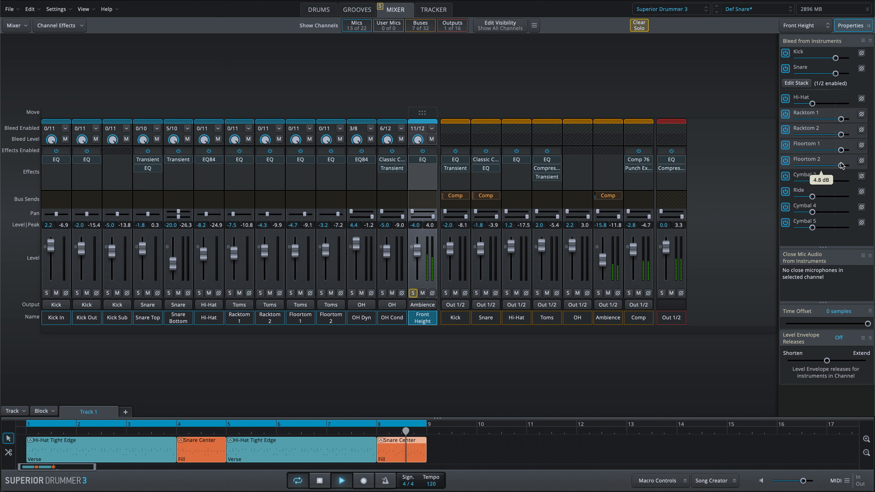
left_click(412, 293)
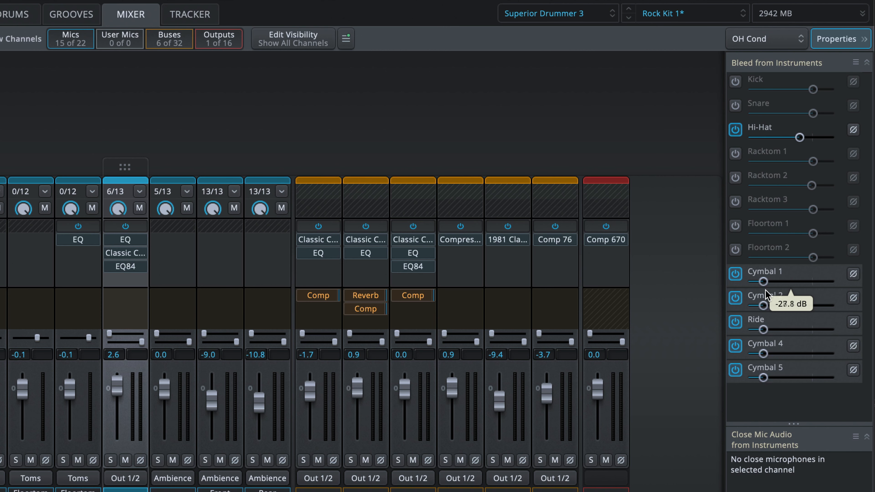
Step: Adjust the OH Cond bleed of all cymbals, and lower the cymbal bleed in Front Height and Rear Height together while they are soloed
left_click_drag(768, 293, 801, 286)
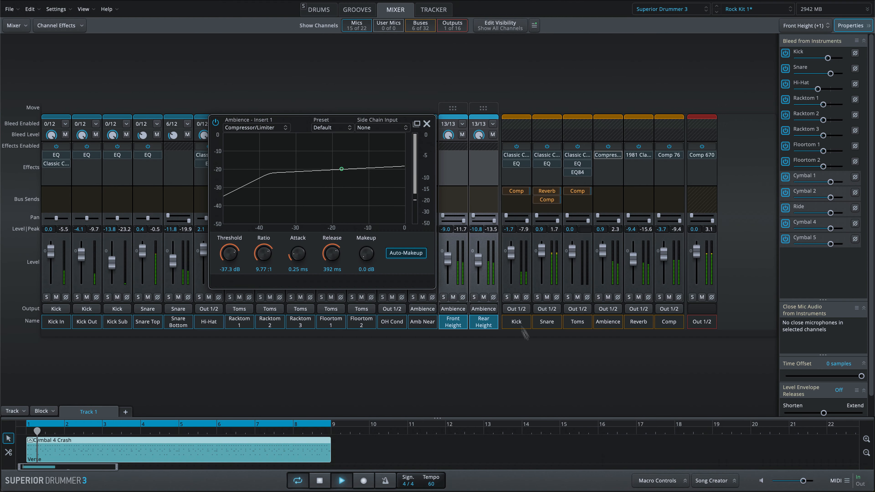
left_click(474, 297)
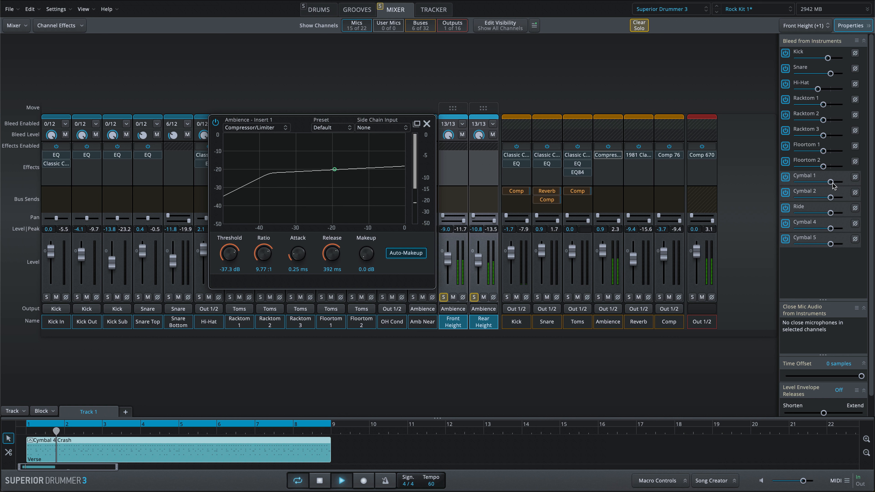
left_click_drag(830, 182, 814, 185)
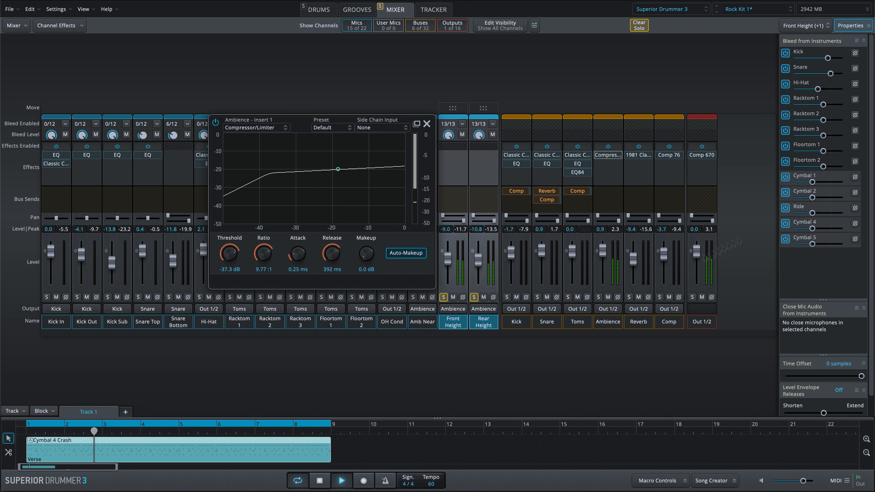
left_click(474, 297)
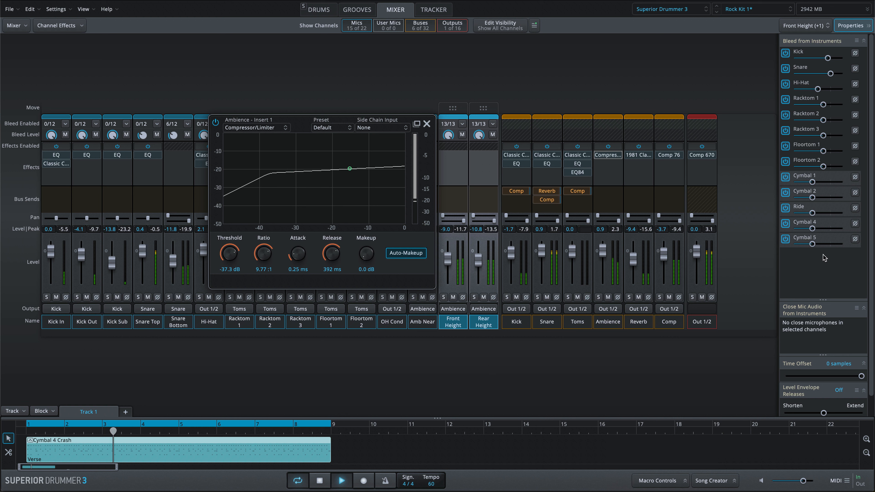
mouse_move(820, 188)
left_mouse_down()
mouse_move(787, 188)
mouse_move(831, 181)
mouse_move(813, 182)
left_mouse_up()
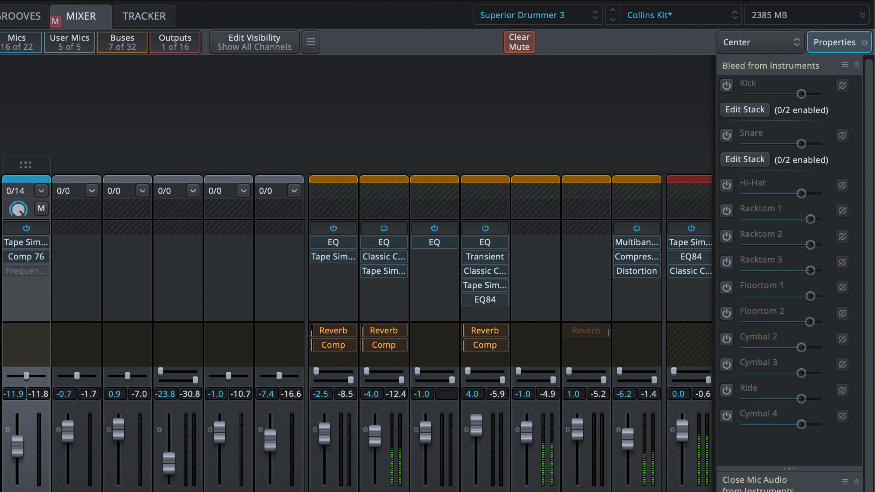
Step: Enable the Kick, Snare, Racktom 1–3 and Floortom 1–2 bleed in the Collins Kit's Center channel
left_click(726, 85)
left_click(726, 135)
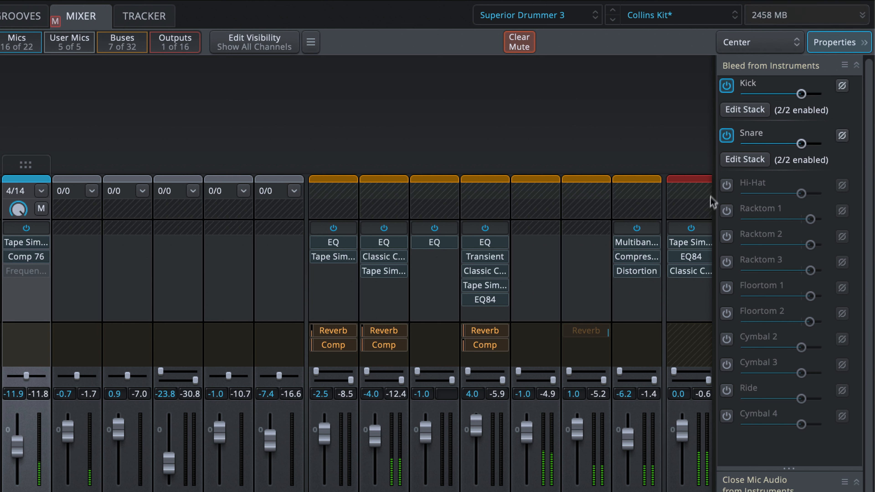
left_click(726, 236)
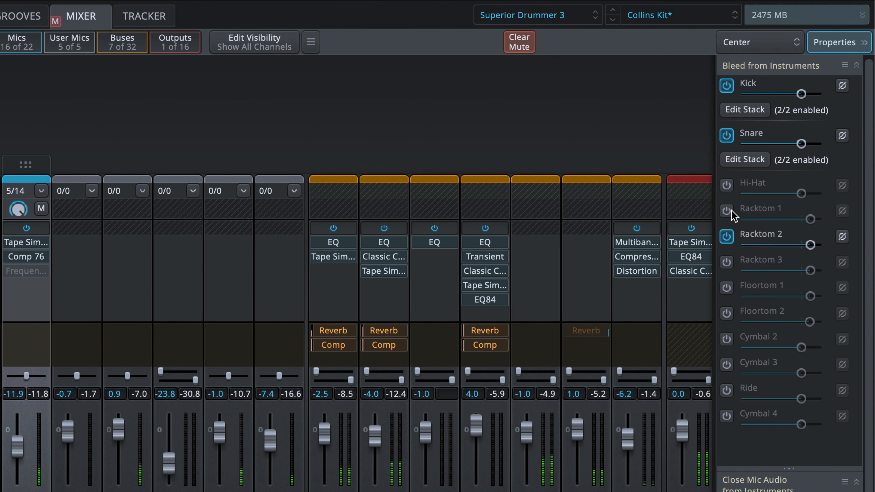
left_click(726, 211)
left_click(726, 261)
left_click(726, 287)
left_click(726, 313)
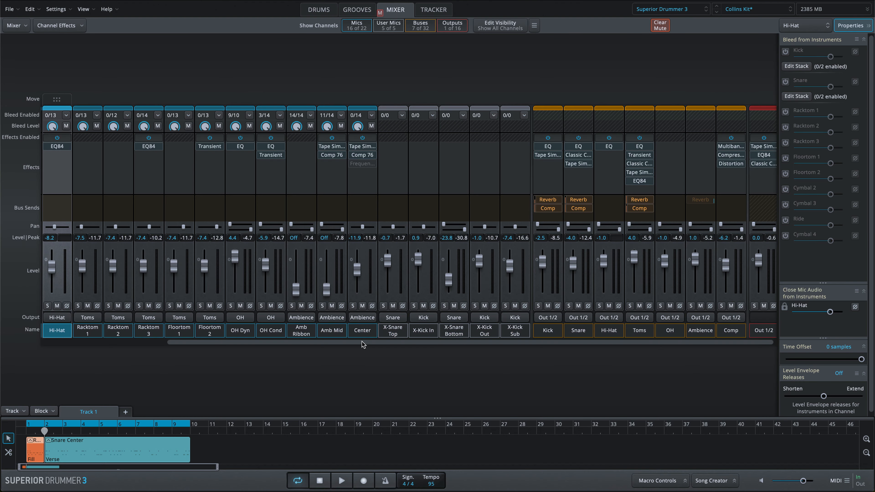
Step: Select the Center channel, start playback and enable its bleed from the kick, snare, three racktoms and two floortoms
left_click(362, 331)
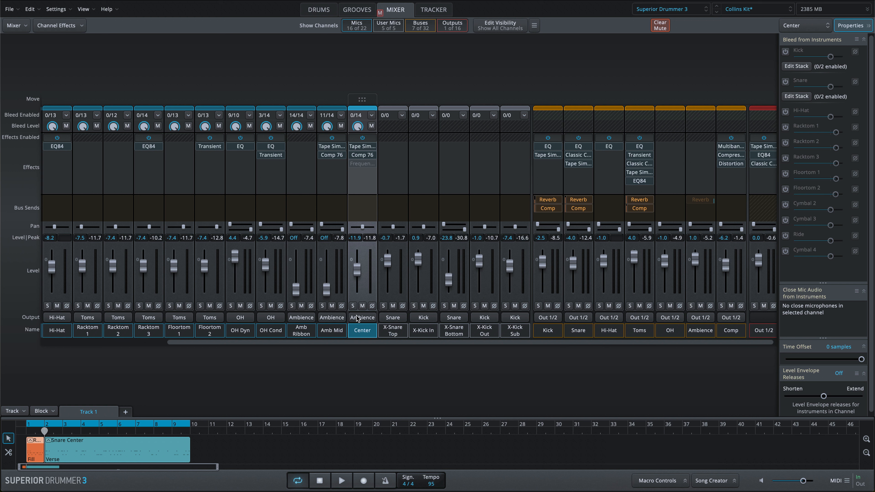
key("space")
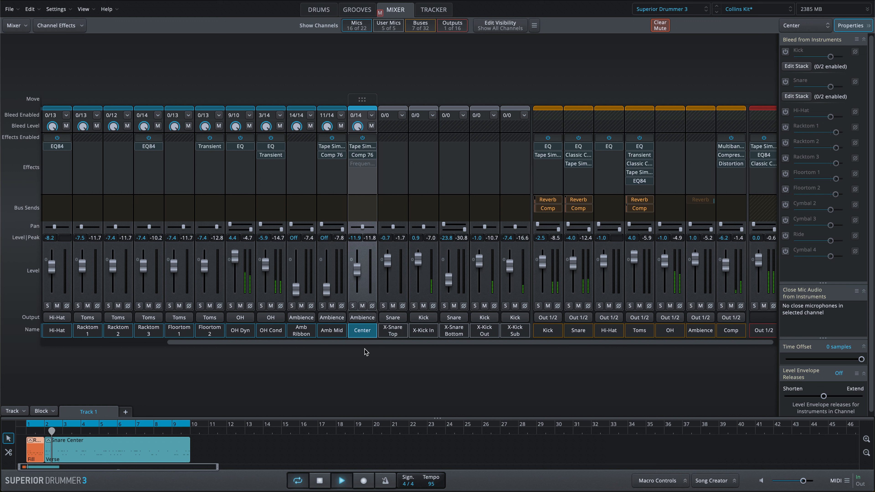
left_click(786, 51)
left_click(785, 81)
left_click(786, 143)
left_click(785, 127)
left_click(785, 159)
left_click(785, 174)
left_click(785, 189)
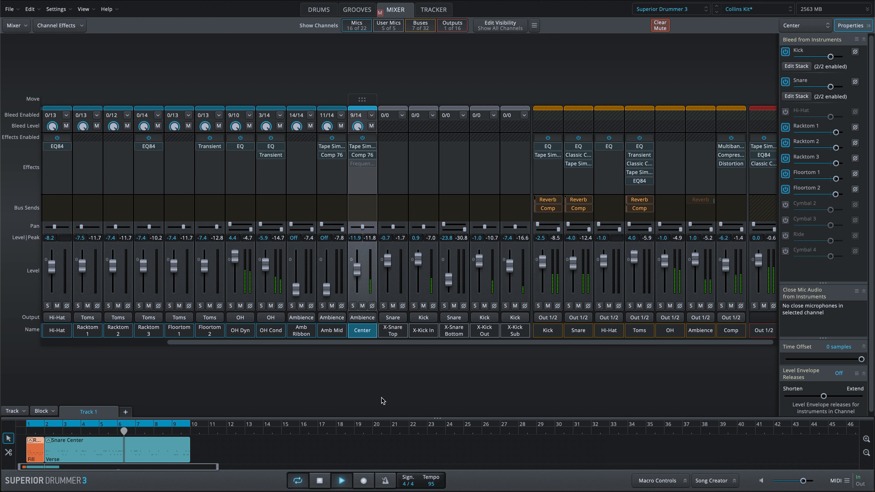
Step: Raise the Center channel's level to -0.8 dB and play the track from the start
mouse_move(358, 275)
left_mouse_down()
mouse_move(358, 291)
mouse_move(359, 271)
left_mouse_up()
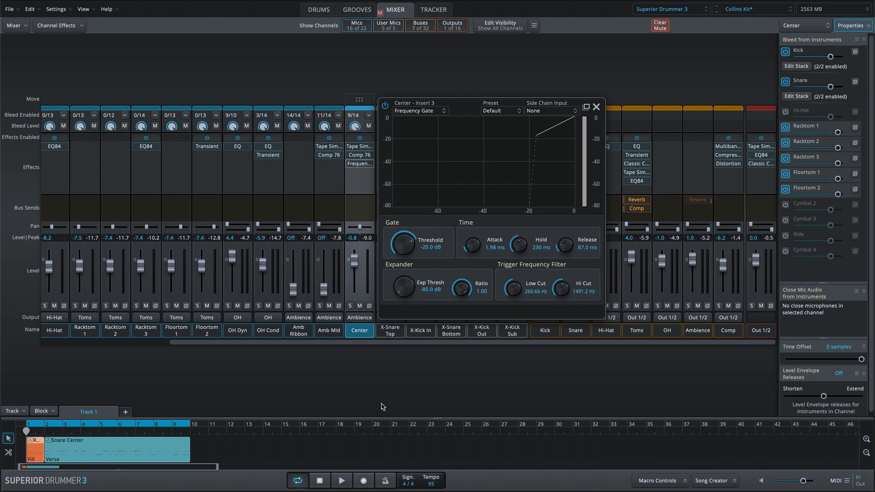
key("space")
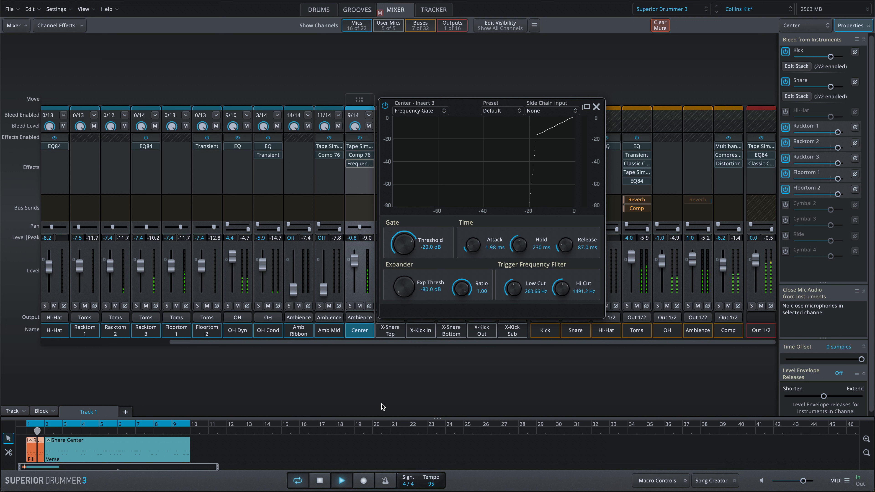